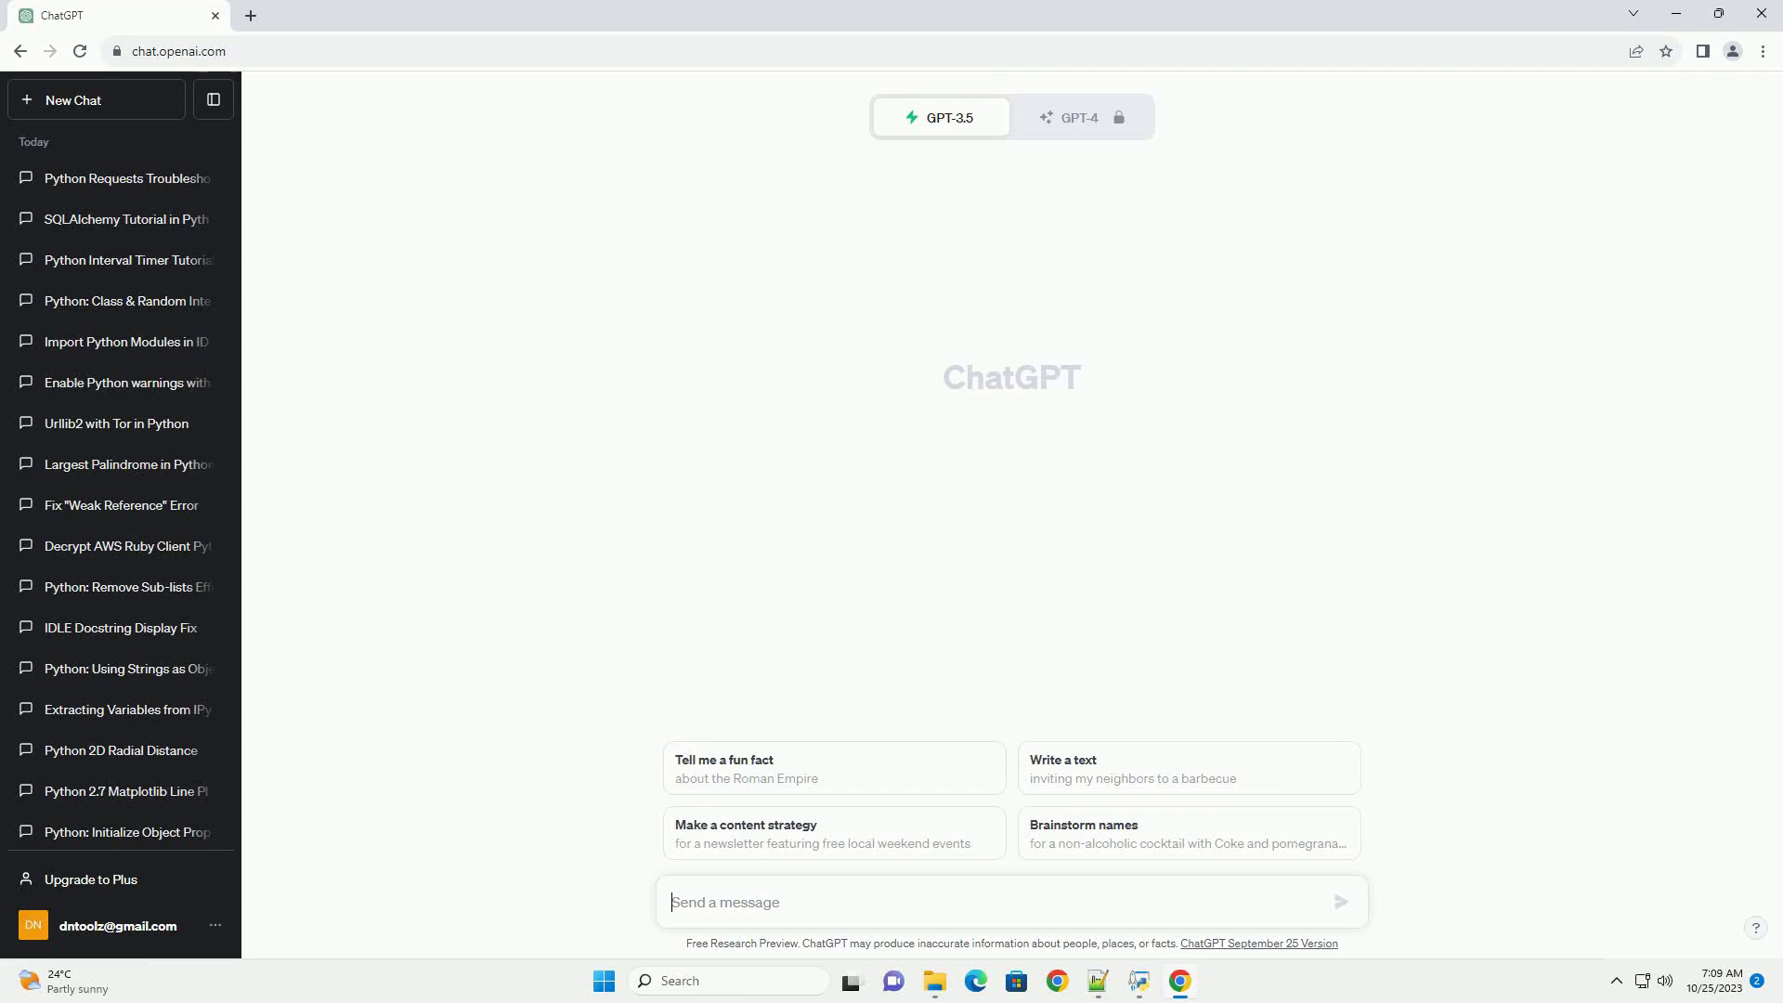
type("write an informative tutorial about How to parallel sum a loop using multiprocessing in Python with code example")
Submit the request for a tutorial on parallel loop summing with Python multiprocessing
key("Return")
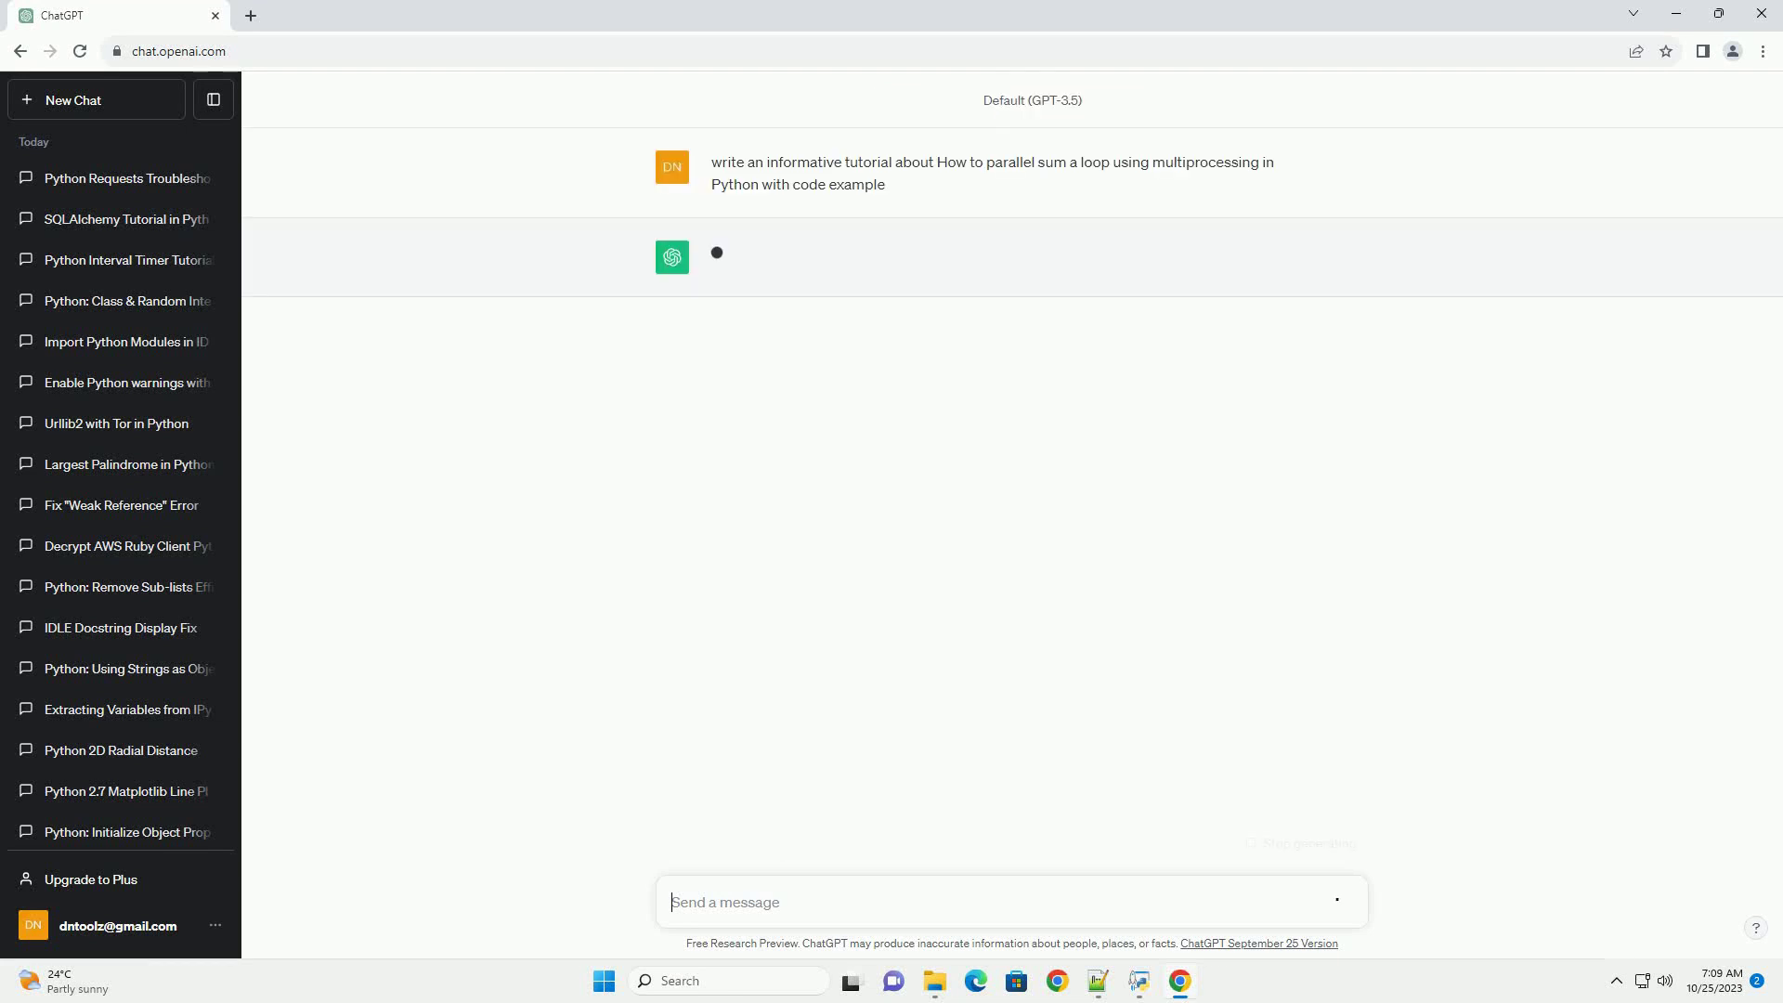